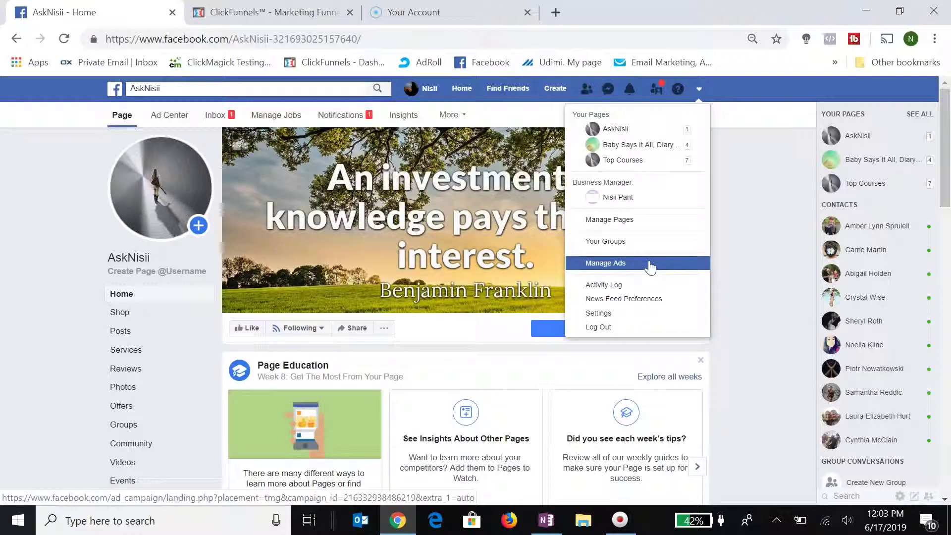
# Open the ad account's 15 campaigns in Ads Manager and expand the tools menu showing Events Manager and Pixels.
pyautogui.click(627, 271)
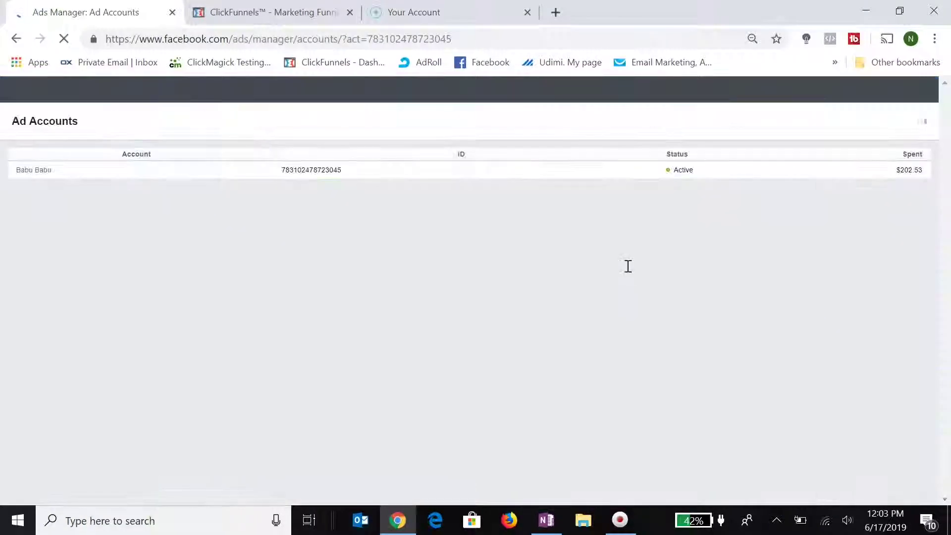
pyautogui.click(34, 171)
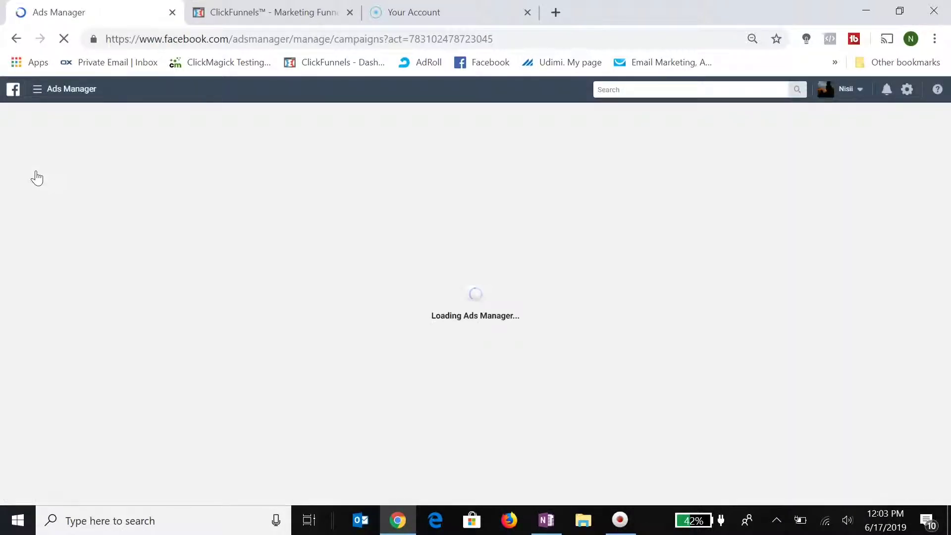
pyautogui.click(36, 171)
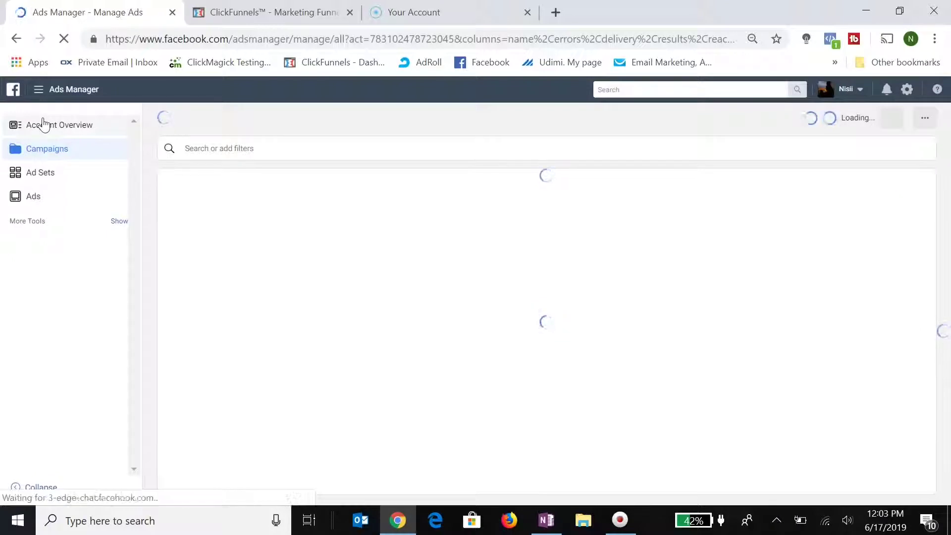
pyautogui.click(38, 92)
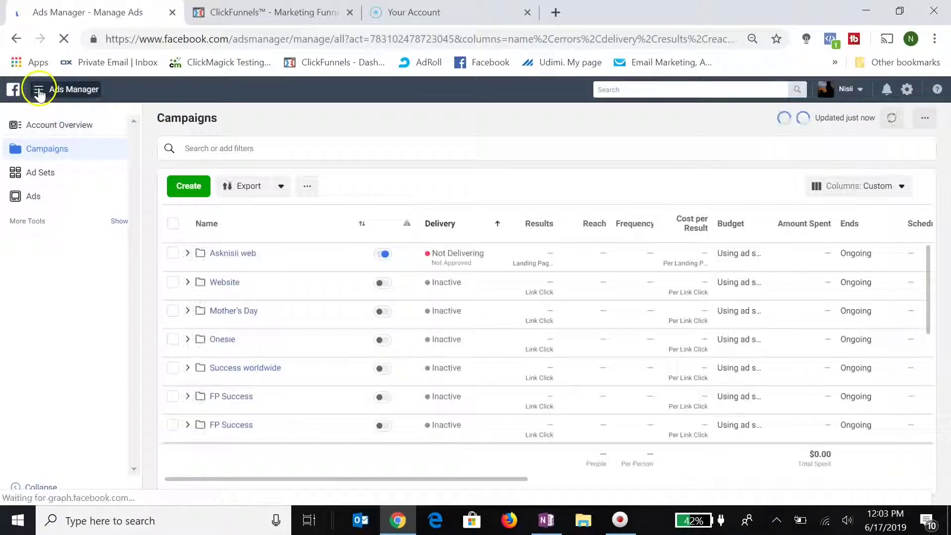
pyautogui.click(40, 94)
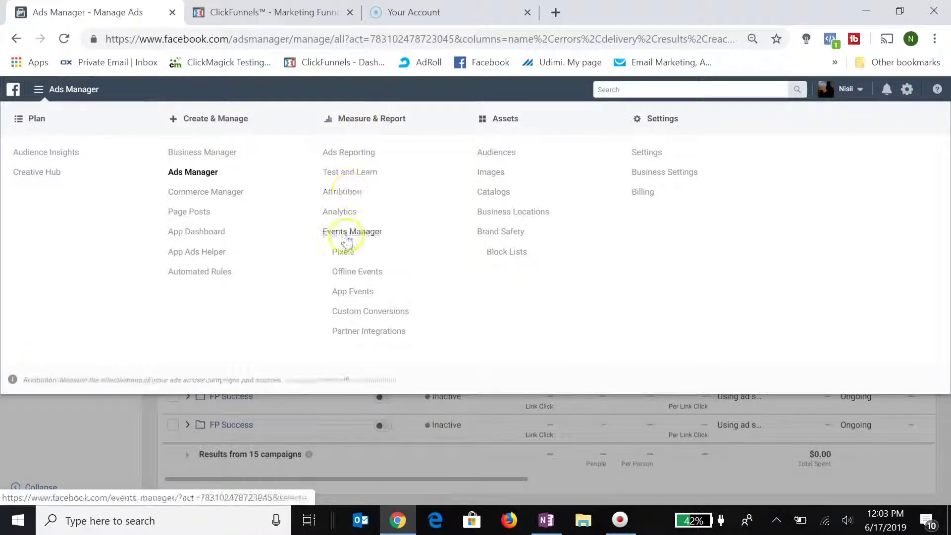
# Open the CF Pixel under Pixels and bring up its Install Pixel options.
pyautogui.click(343, 252)
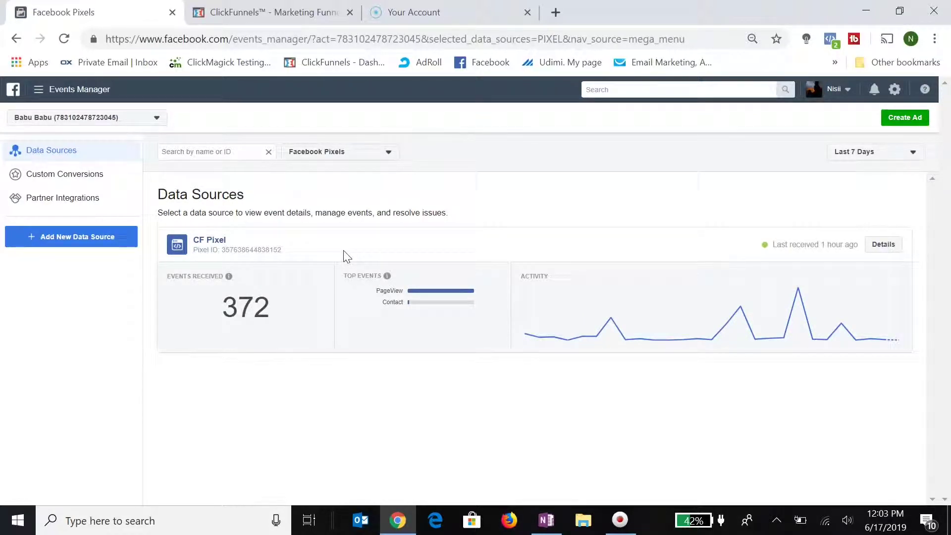
pyautogui.click(177, 247)
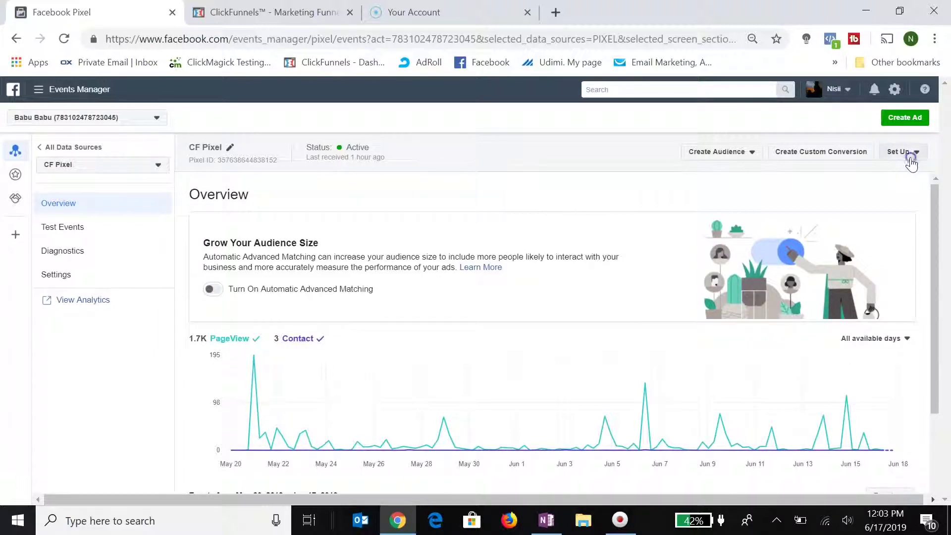
pyautogui.click(910, 160)
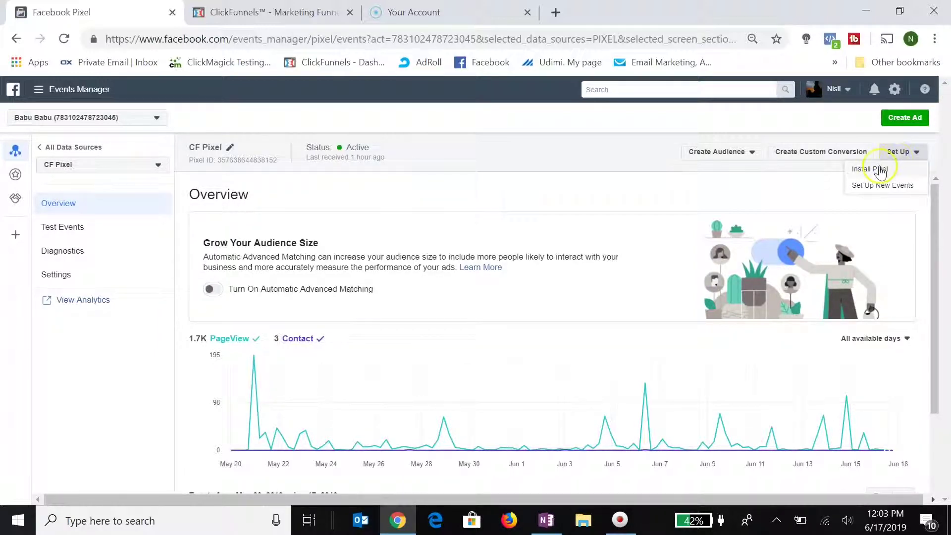
pyautogui.click(878, 169)
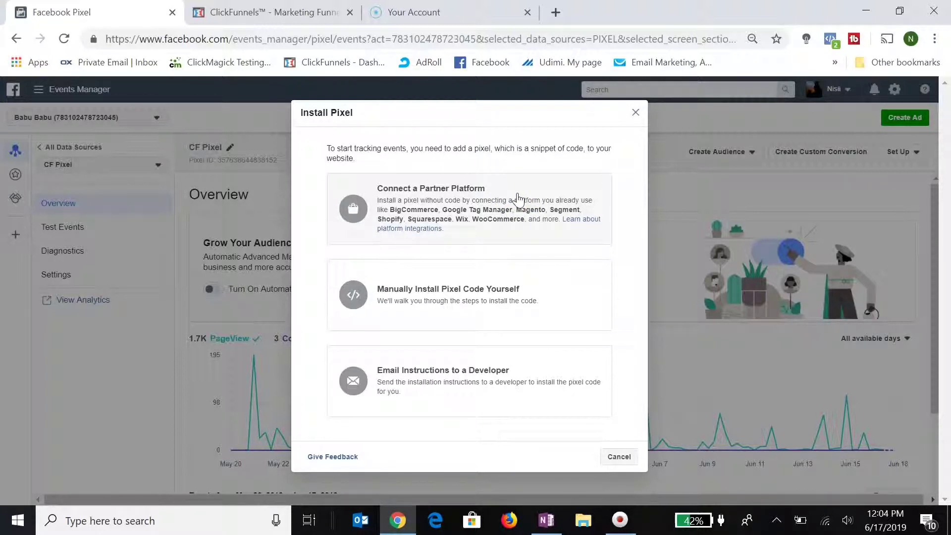
# Choose manual installation, copy the CF Pixel's full code, and go to the CF DCS BOOK funnel.
pyautogui.click(426, 297)
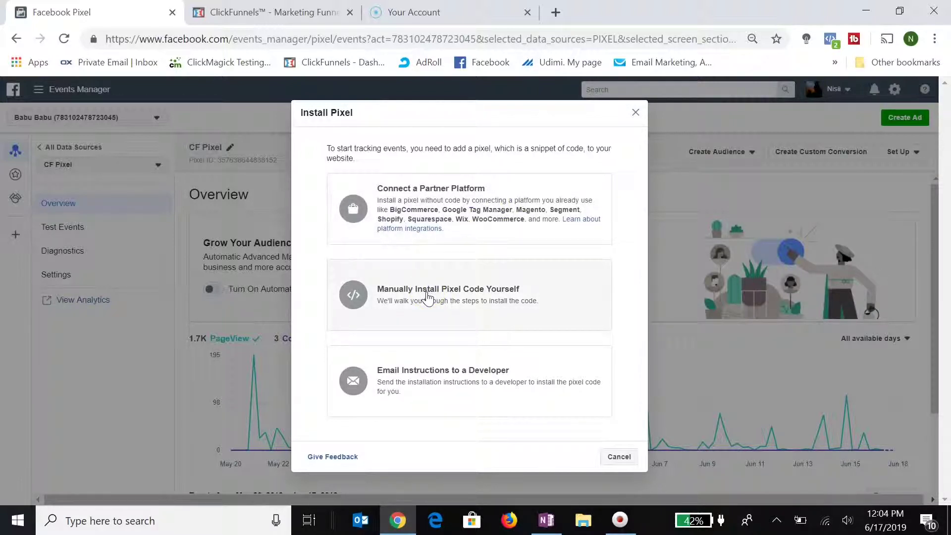
pyautogui.click(397, 403)
pyautogui.click(392, 307)
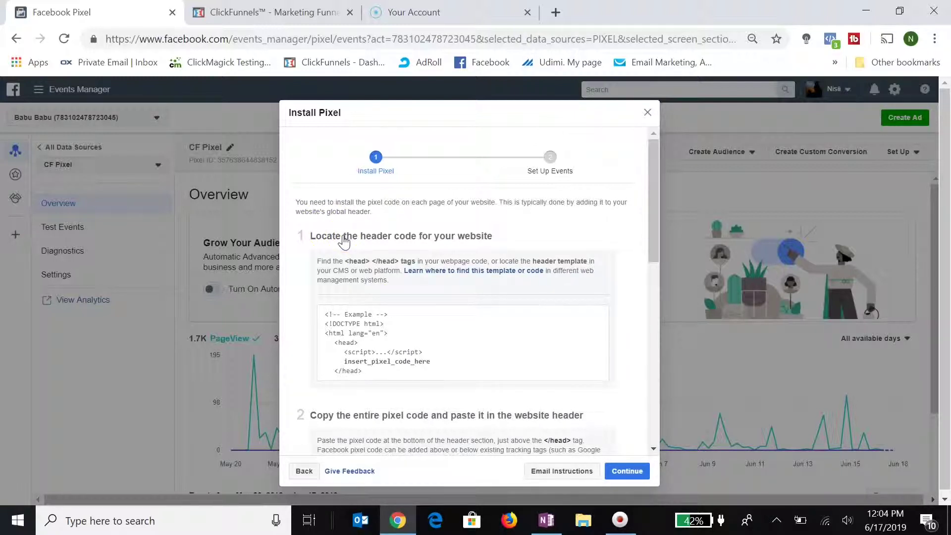
pyautogui.scroll(-5, 344, 241)
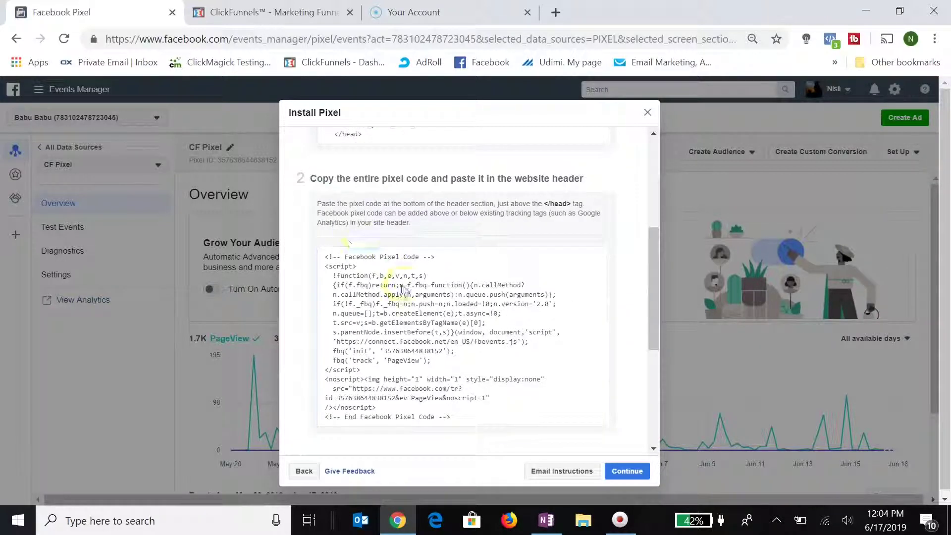
pyautogui.moveTo(404, 327)
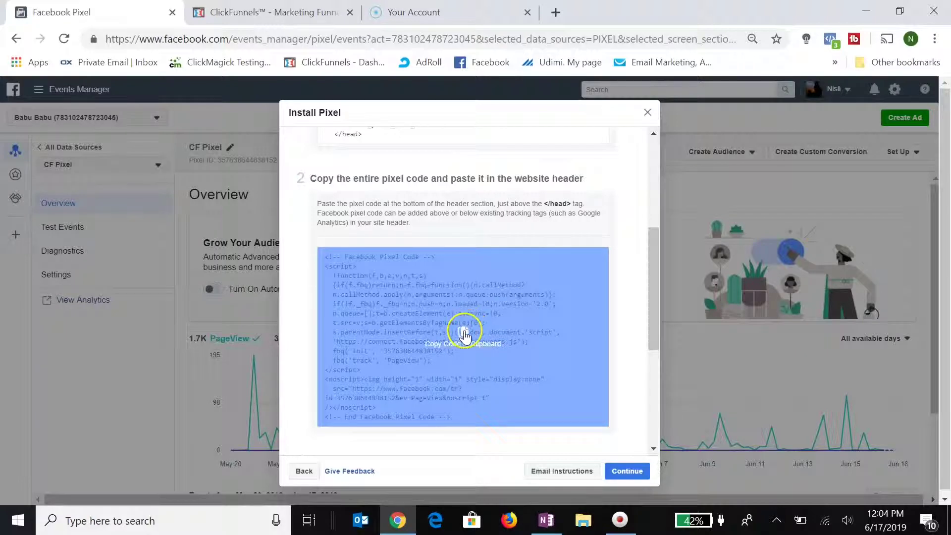
pyautogui.click(466, 332)
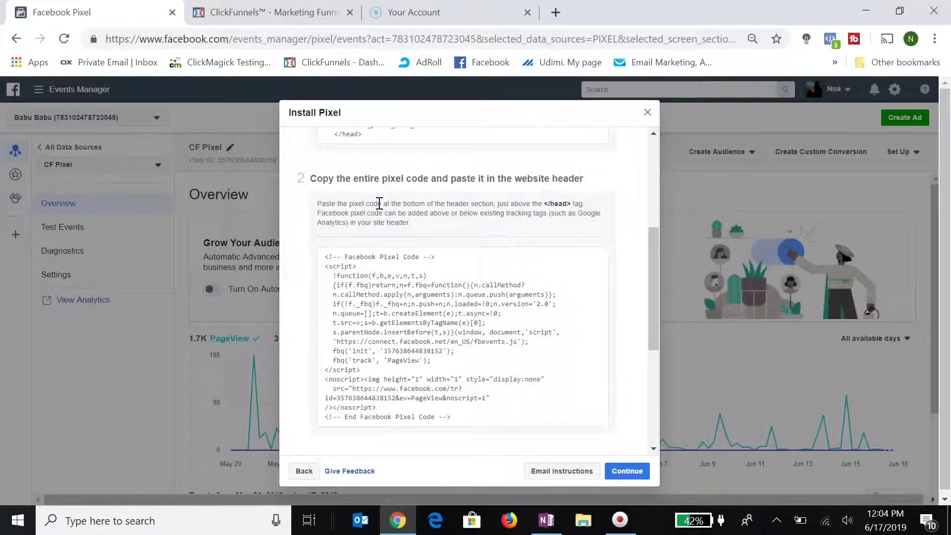
pyautogui.click(239, 14)
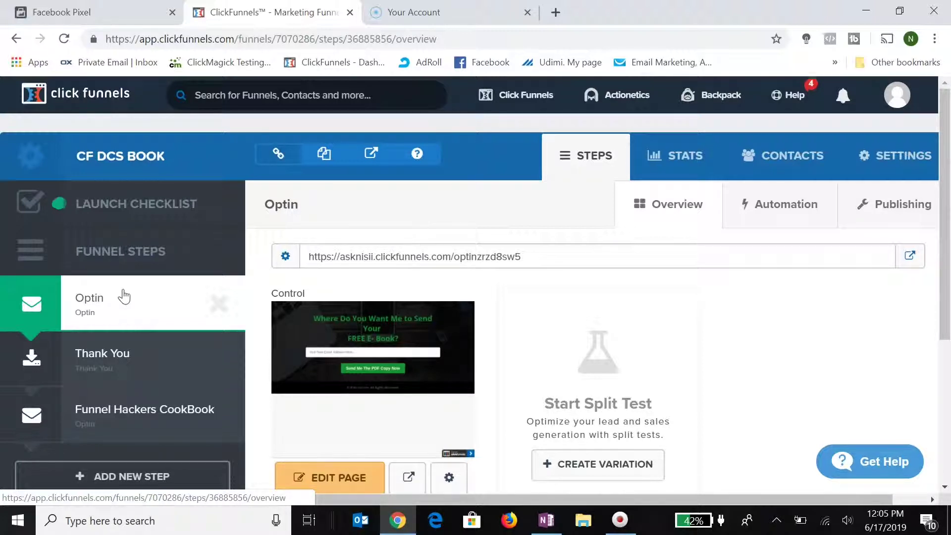
# Open the Edit Settings page of the CF DCS BOOK funnel from its Optin step.
pyautogui.click(95, 302)
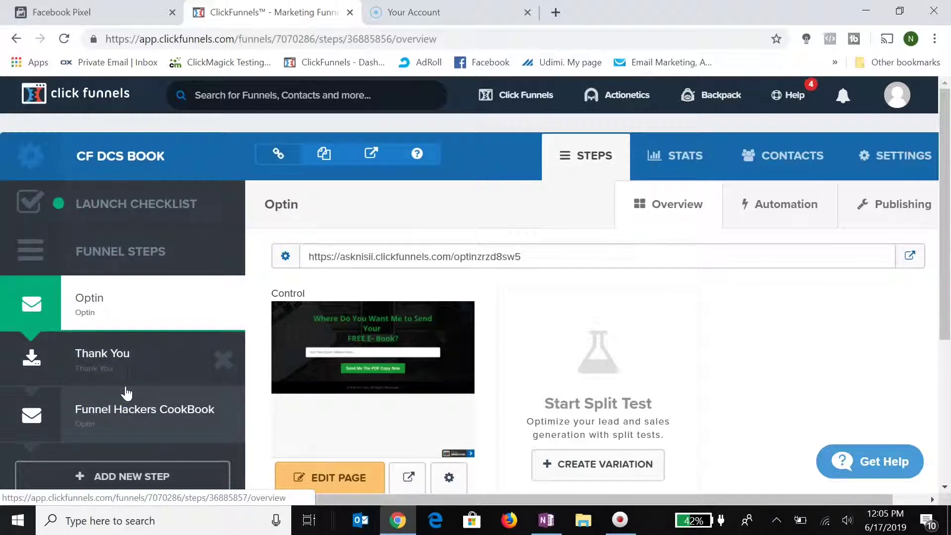
pyautogui.click(430, 257)
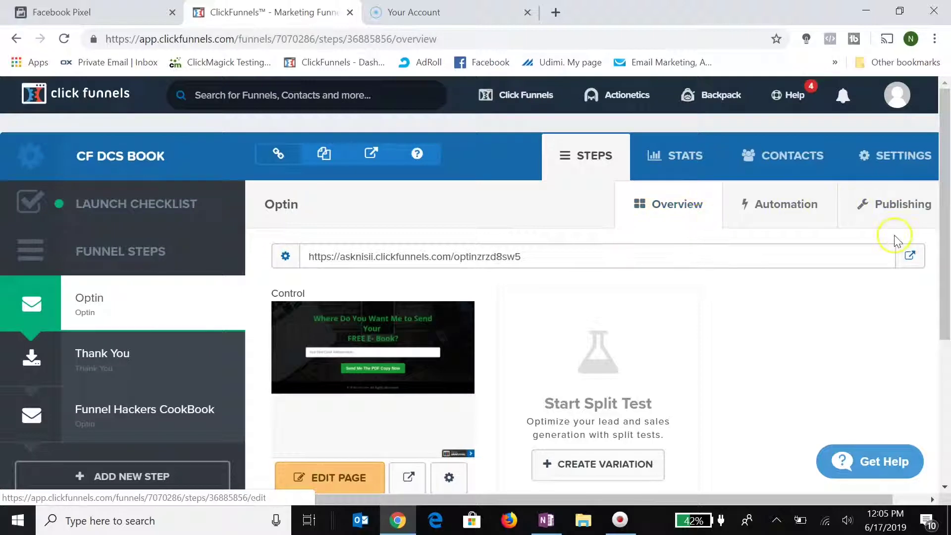
pyautogui.click(891, 169)
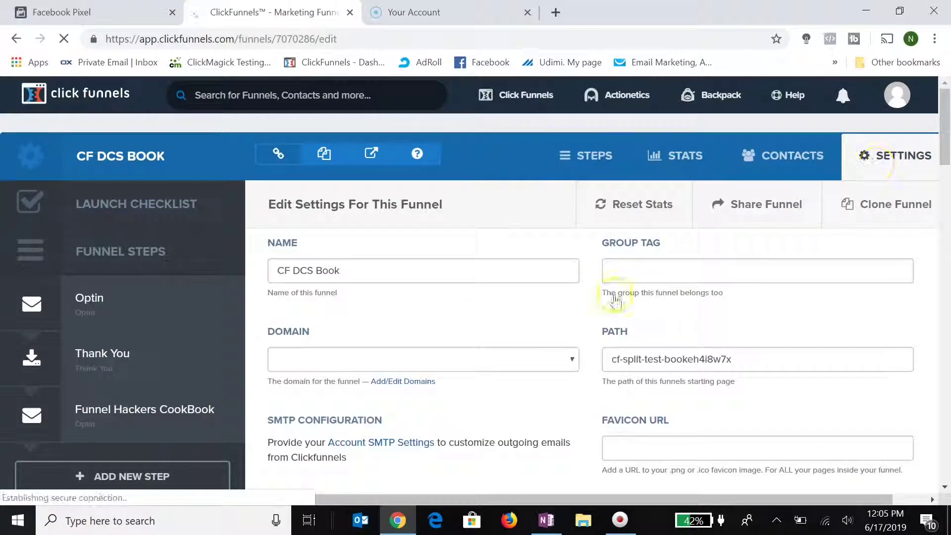
# Delete the old code from the funnel's Head Tracking Code box.
pyautogui.scroll(-1, 594, 316)
pyautogui.scroll(-5, 594, 319)
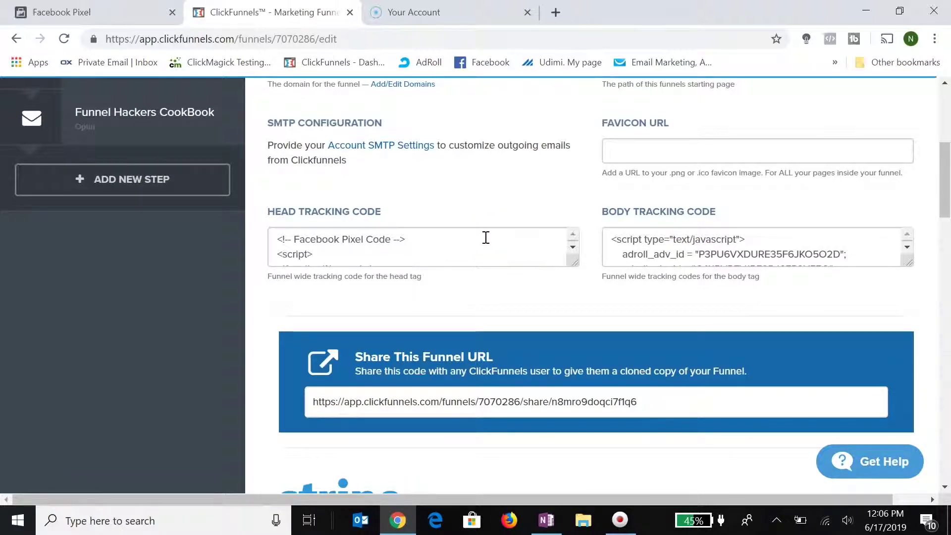
pyautogui.click(357, 244)
pyautogui.click(310, 241)
pyautogui.doubleClick(311, 242)
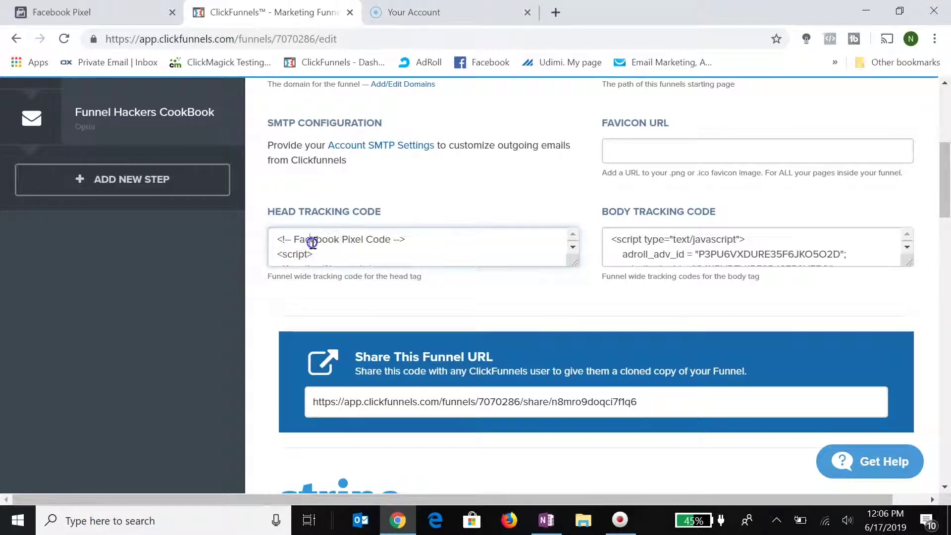
pyautogui.tripleClick(312, 242)
pyautogui.moveTo(313, 242); pyautogui.dragTo(493, 301)
pyautogui.click(324, 252)
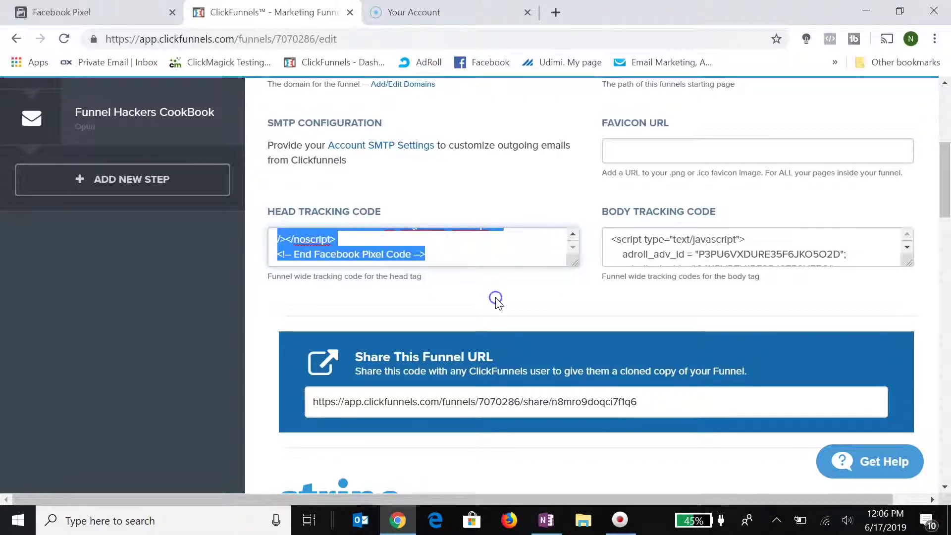
pyautogui.press('BackSpace')
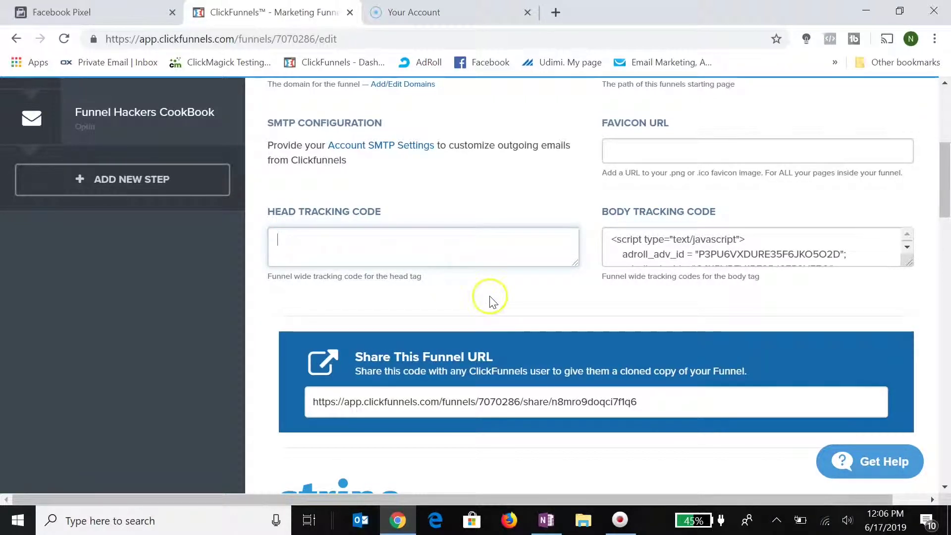
# Paste the Facebook Pixel code into the head tracking code and save the funnel settings.
pyautogui.click(289, 243)
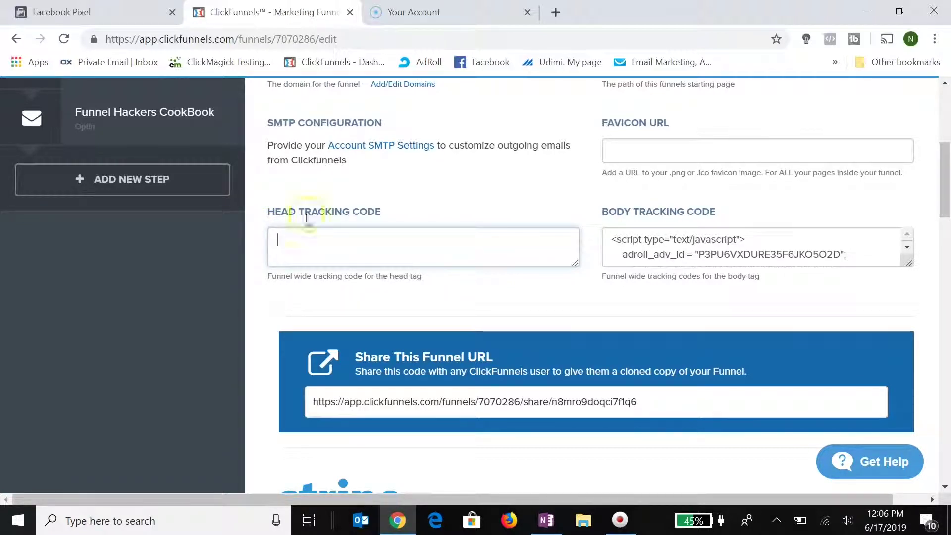
pyautogui.click(287, 238)
pyautogui.hotkey('ctrl', 'v')
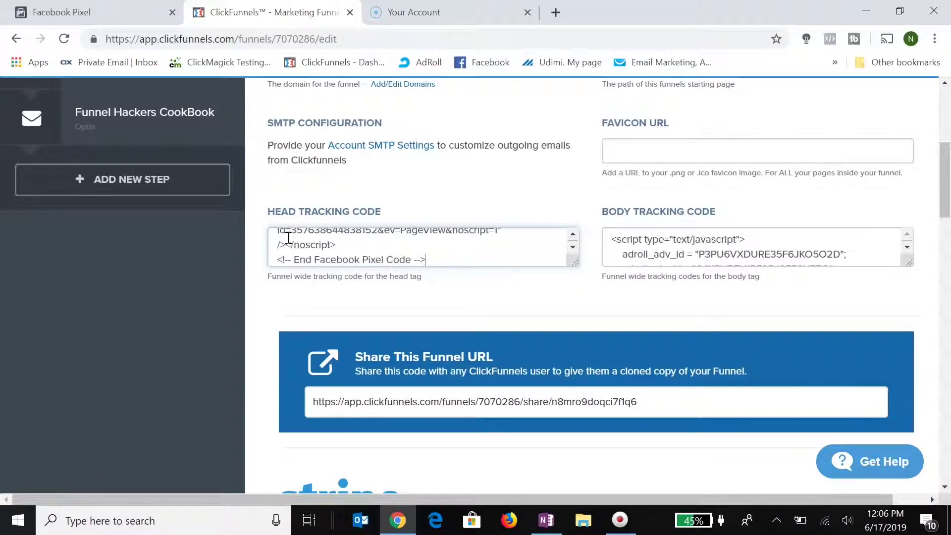
pyautogui.click(573, 234)
pyautogui.click(572, 234)
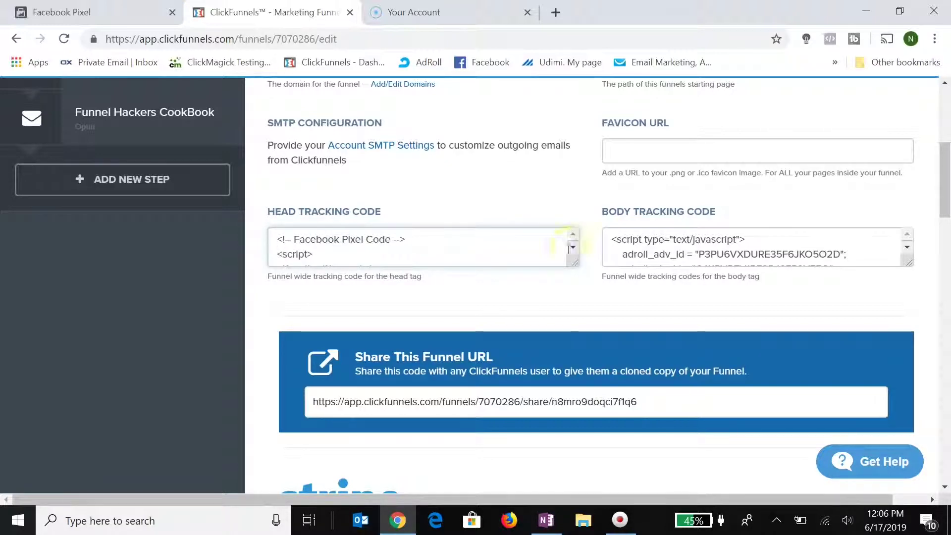
pyautogui.scroll(-7, 515, 311)
pyautogui.scroll(-15, 516, 312)
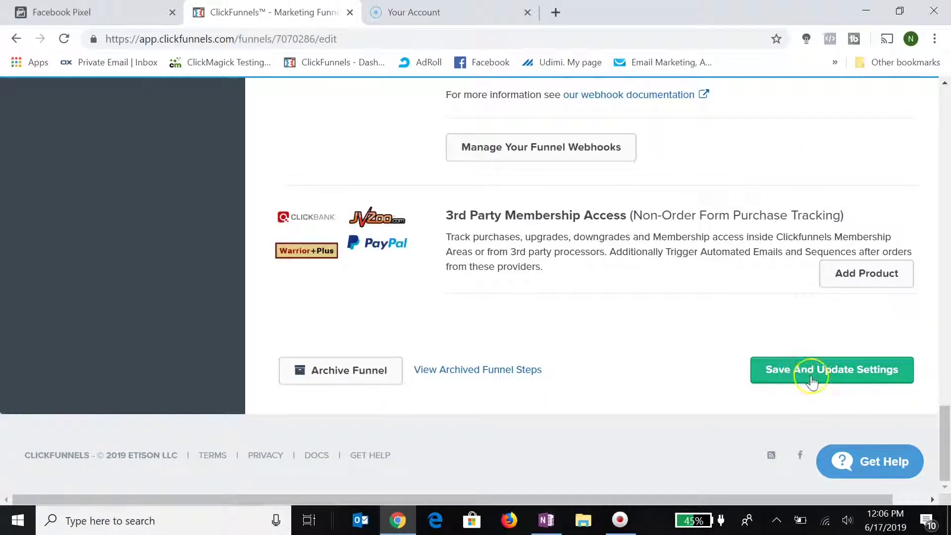
pyautogui.click(811, 381)
pyautogui.scroll(15, 661, 274)
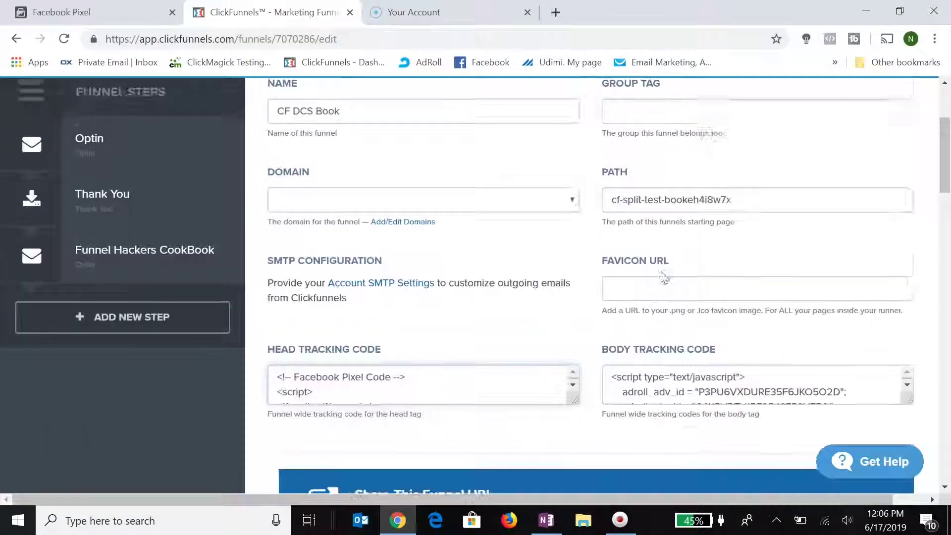
pyautogui.scroll(2, 662, 277)
pyautogui.scroll(2, 662, 276)
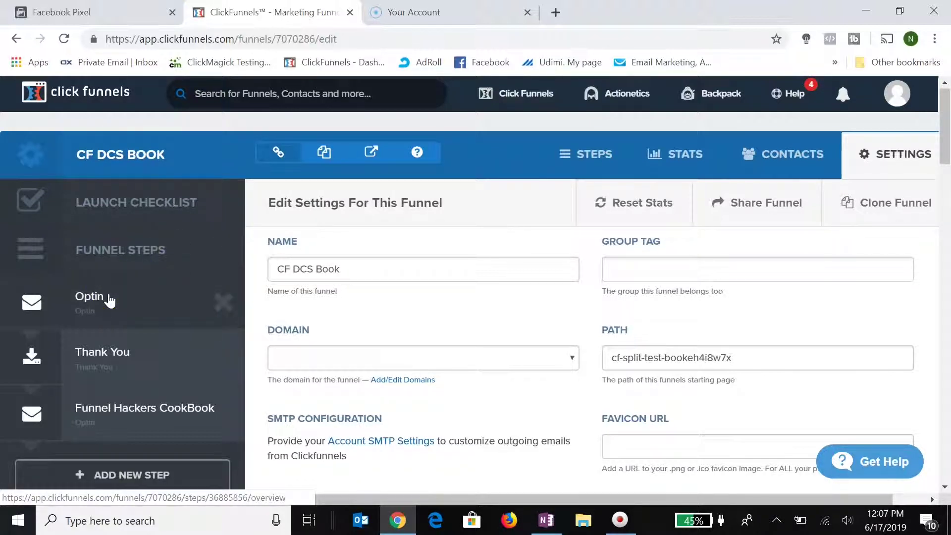
# Open the Optin page in the editor and go to its Tracking Code header field.
pyautogui.click(109, 298)
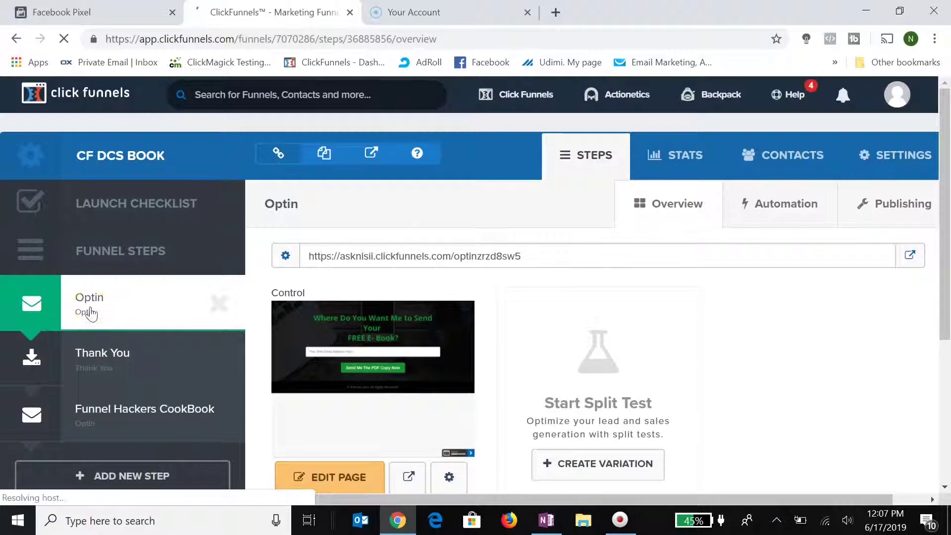
pyautogui.scroll(-2, 90, 312)
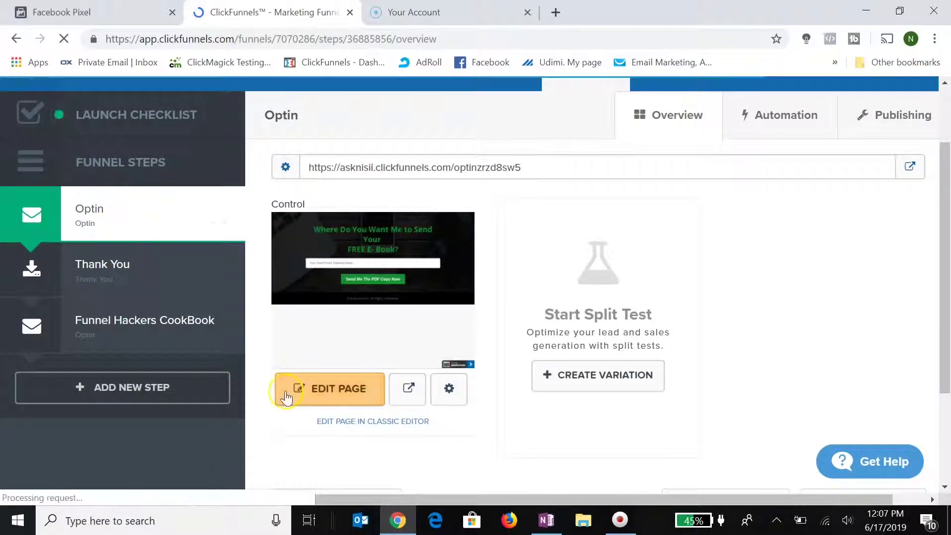
pyautogui.click(330, 389)
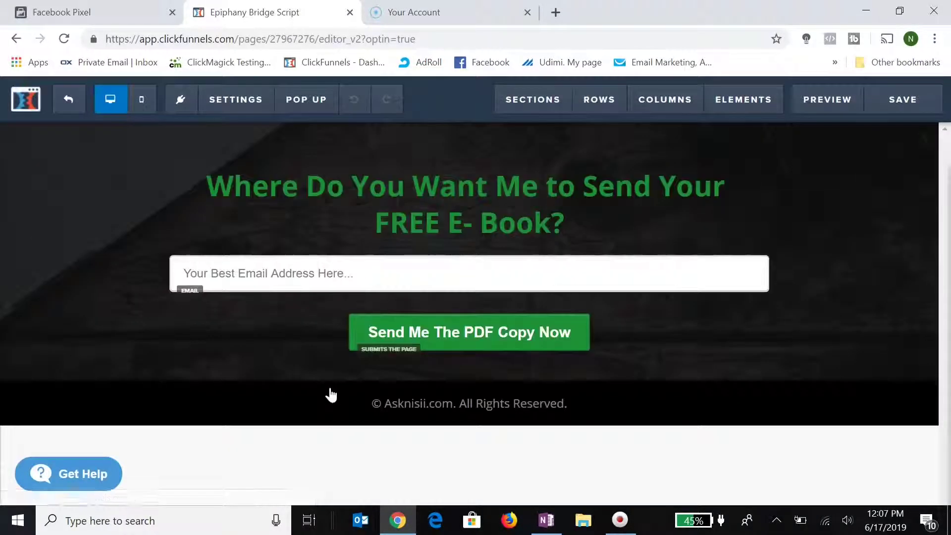
pyautogui.click(178, 143)
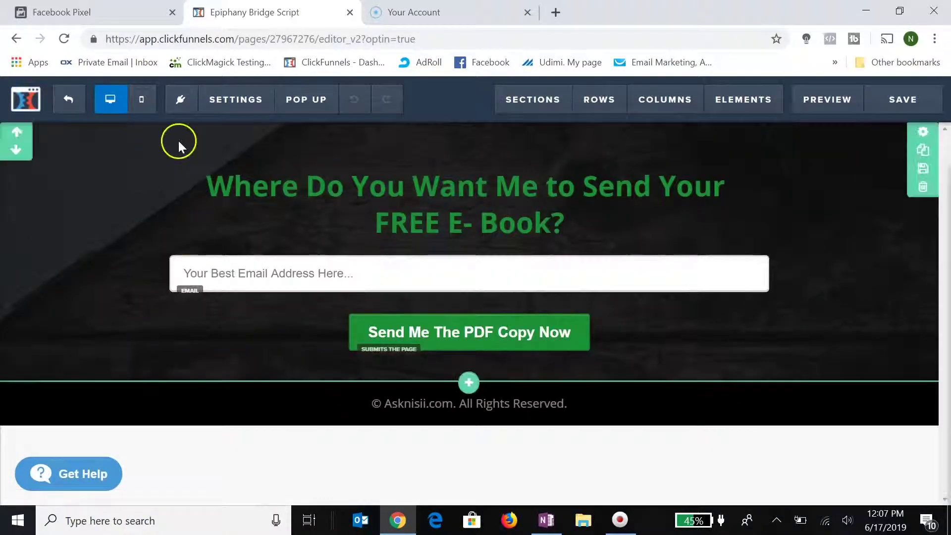
pyautogui.click(216, 103)
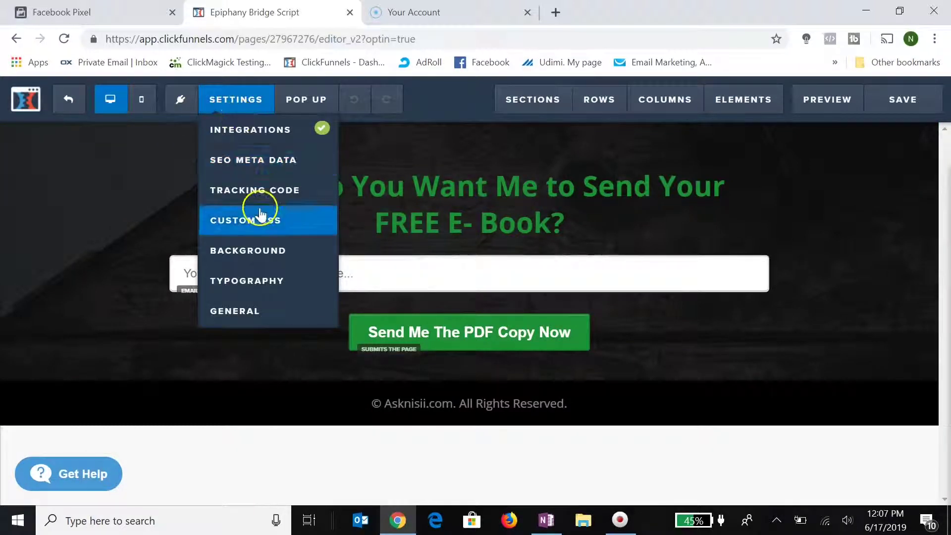
pyautogui.click(261, 190)
pyautogui.click(314, 175)
pyautogui.click(324, 166)
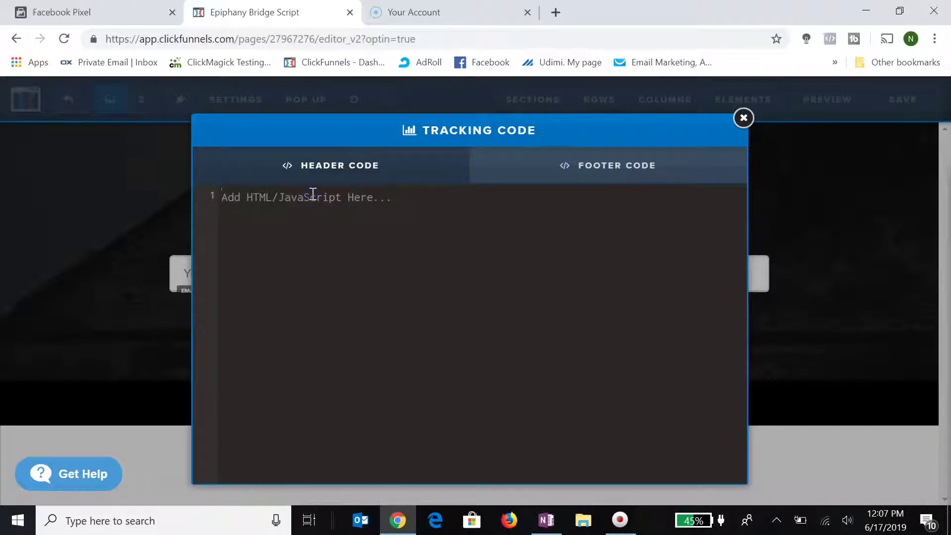
# Paste the Pixel code into the header code, save the page, and return to Facebook.
pyautogui.hotkey('ctrl', 'v')
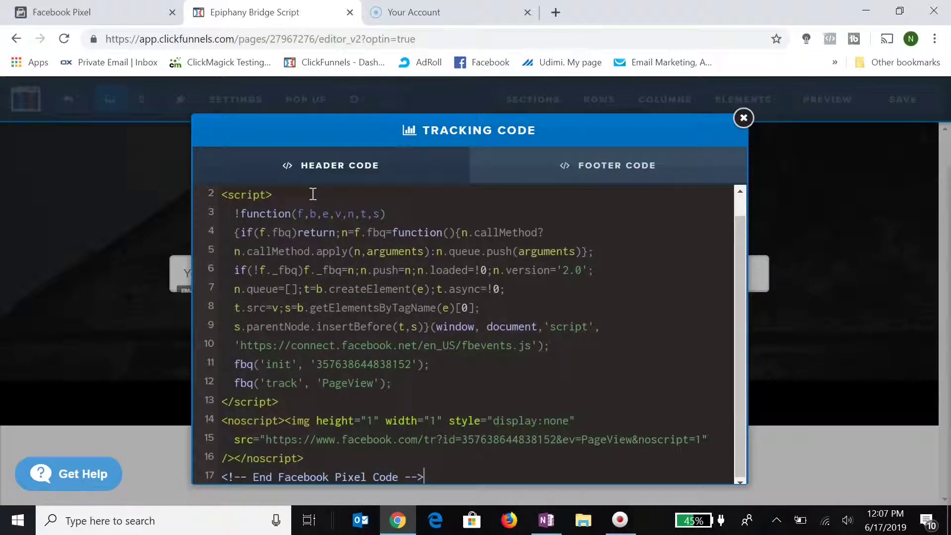
pyautogui.click(743, 122)
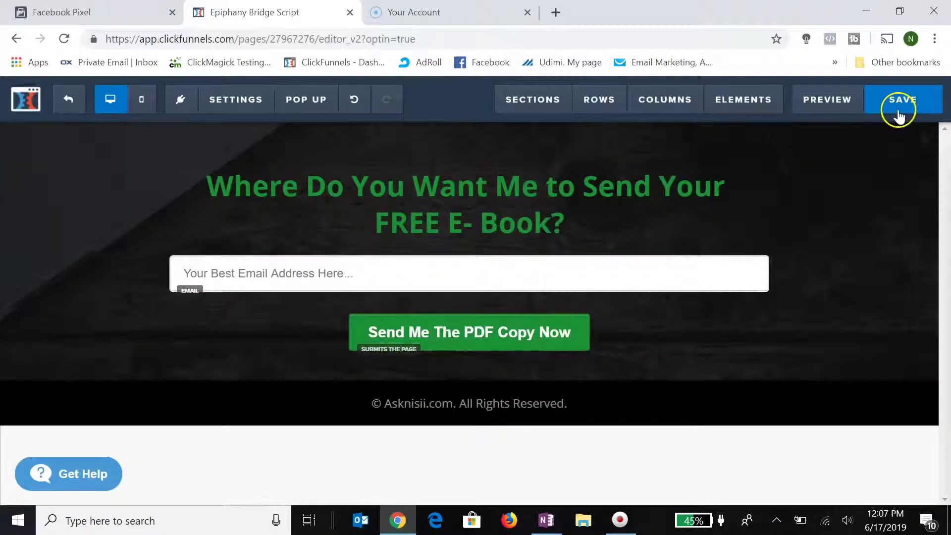
pyautogui.click(195, 154)
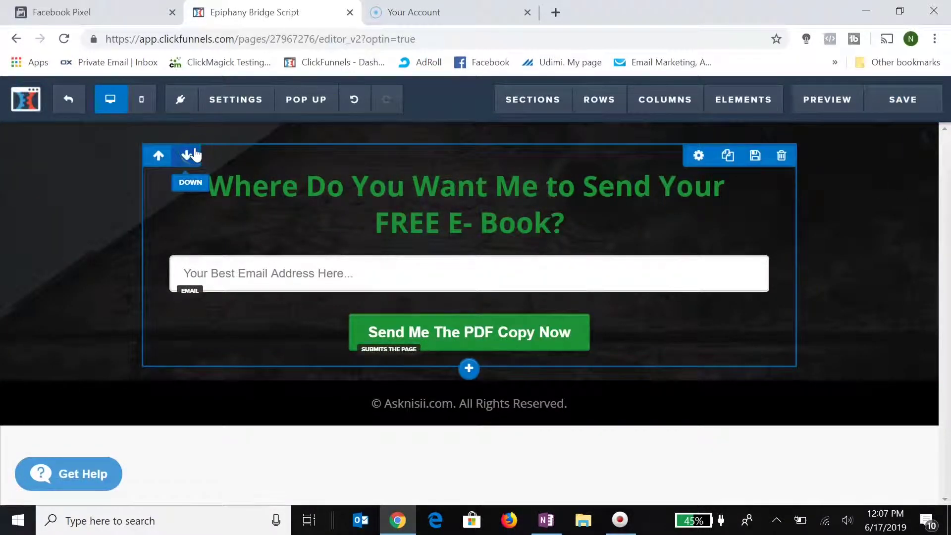
pyautogui.click(121, 15)
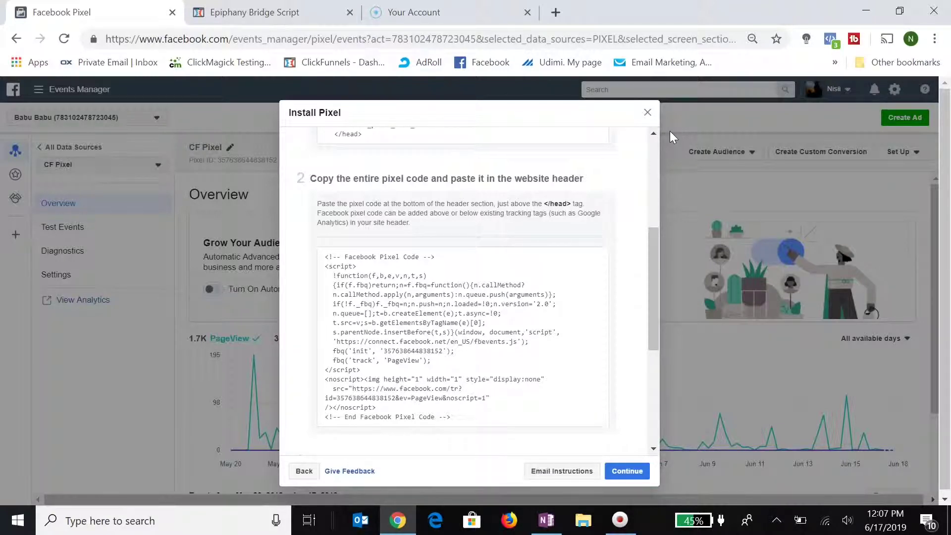
# Close the CF Pixel's Install Pixel dialog in Events Manager.
pyautogui.click(647, 113)
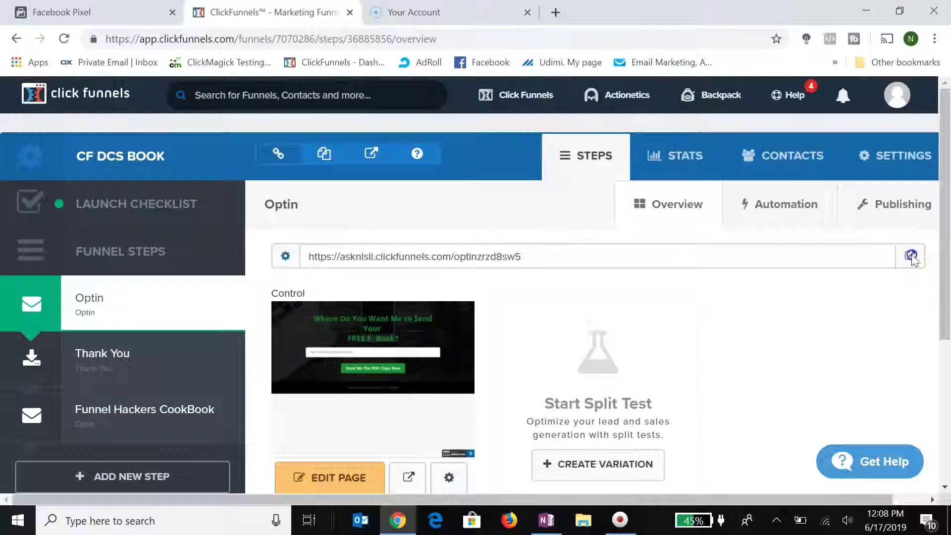
# Open the live optin page in a new tab and enter a test email address.
pyautogui.click(911, 256)
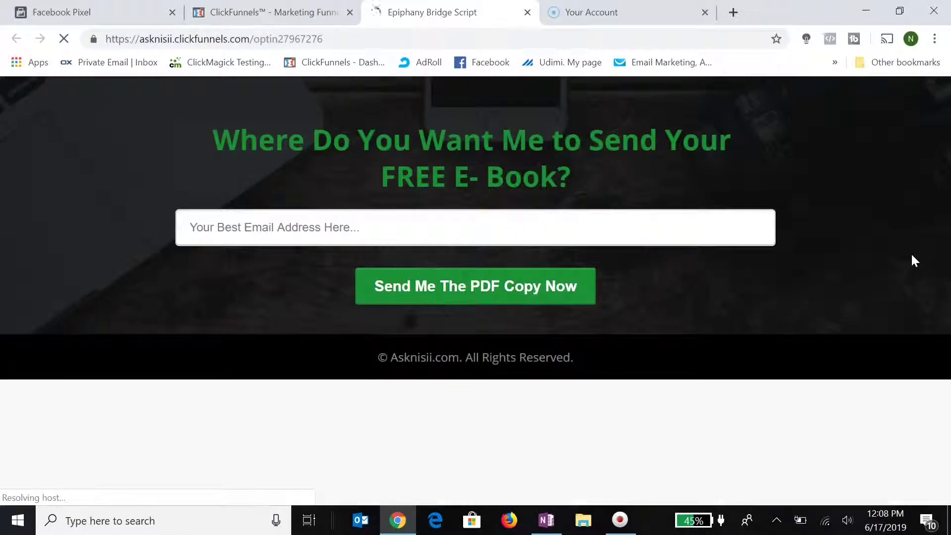
pyautogui.click(503, 227)
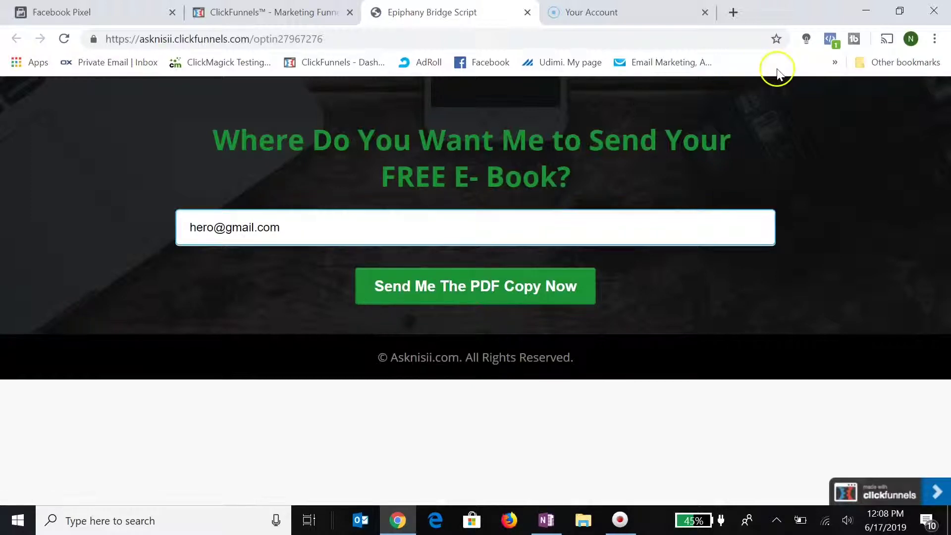
# Check that the Pixel Helper detects the Facebook pixel on the live page.
pyautogui.click(430, 224)
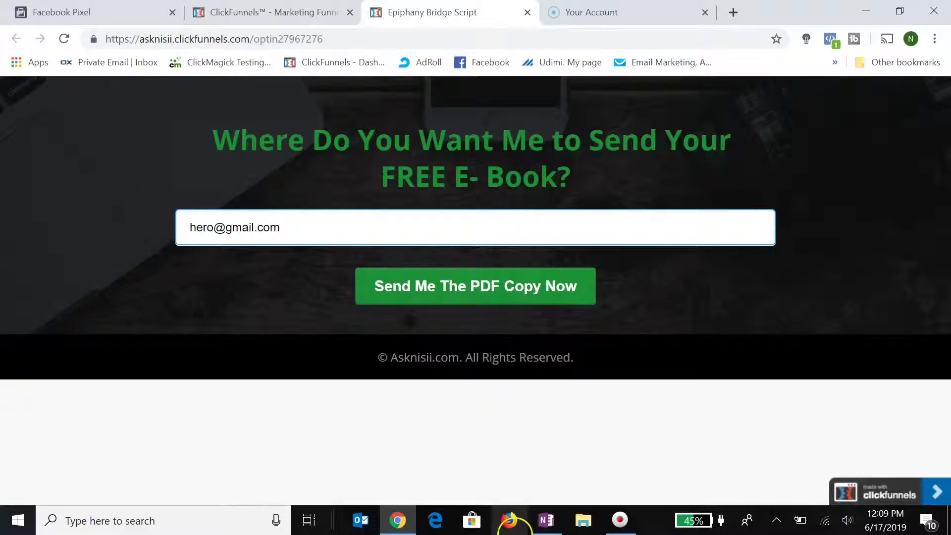
pyautogui.click(400, 517)
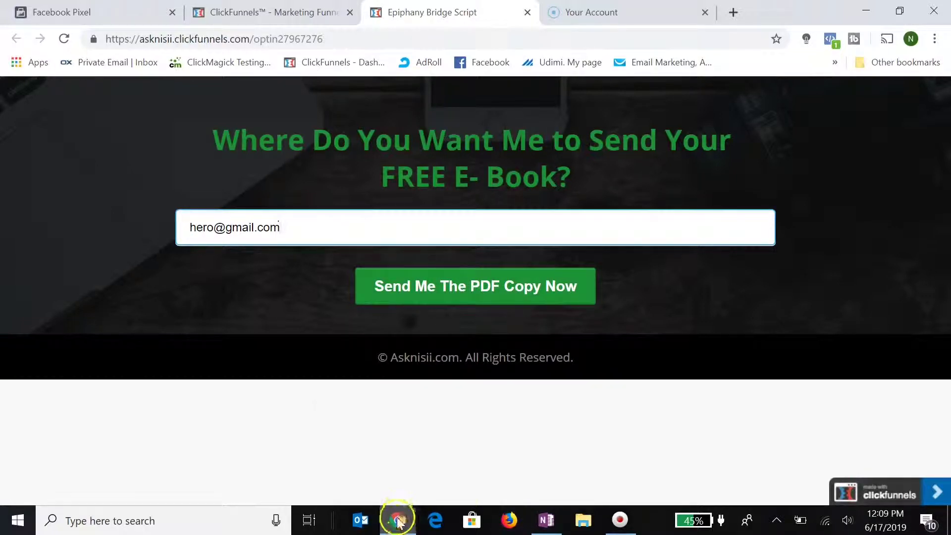
pyautogui.moveTo(398, 520)
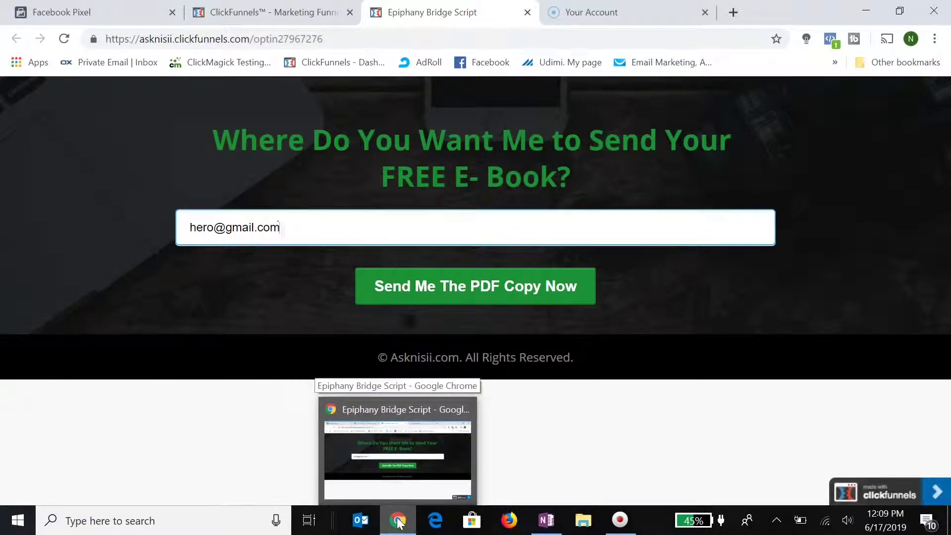